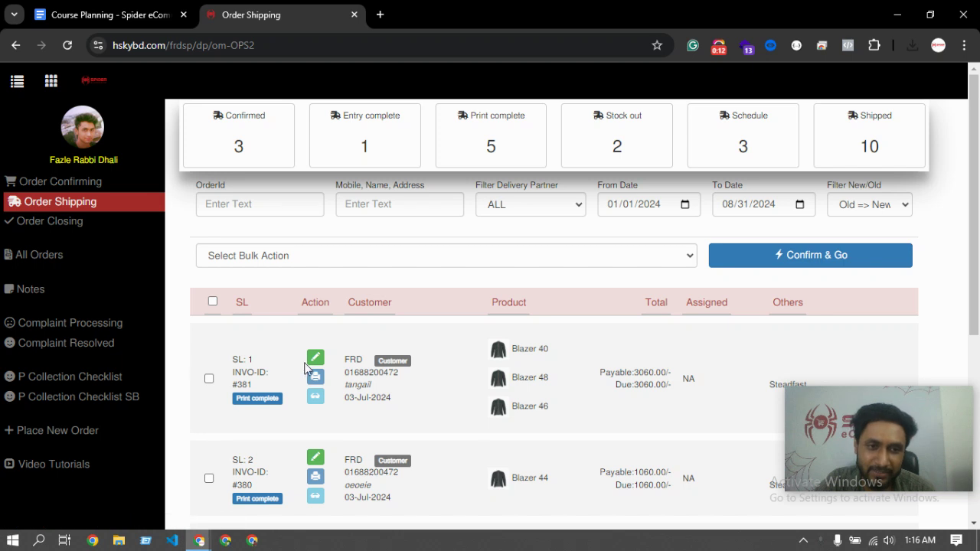
# Open the first Print complete order, containing Blazer 40, 48 and 46, and set its invoice status to Entry complete.
pyautogui.click(460, 158)
pyautogui.scroll(-5, 375, 406)
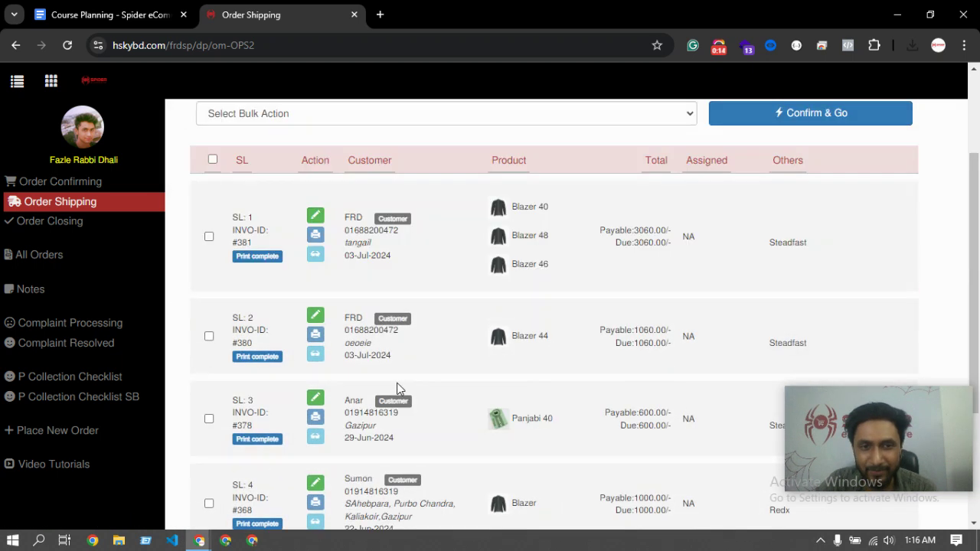
pyautogui.scroll(5, 345, 360)
pyautogui.click(314, 358)
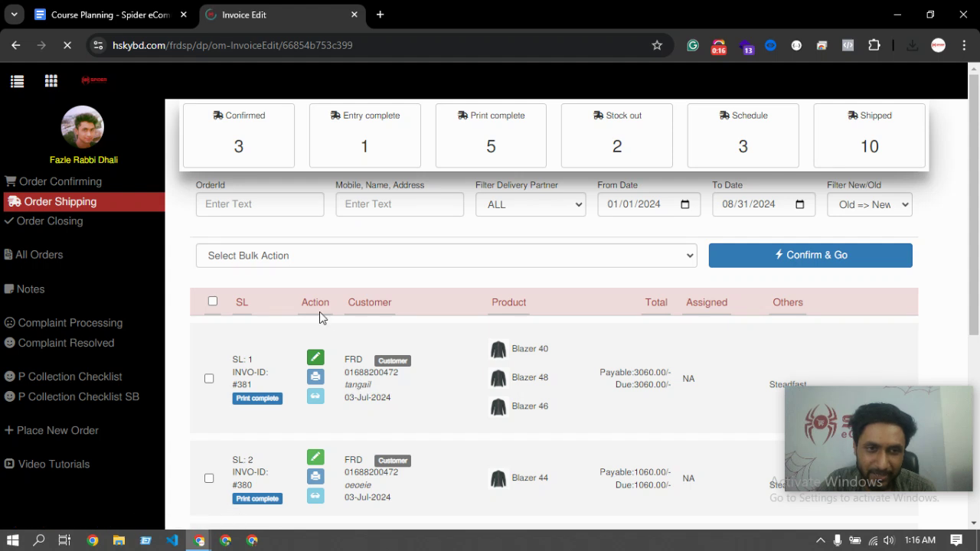
pyautogui.click(283, 202)
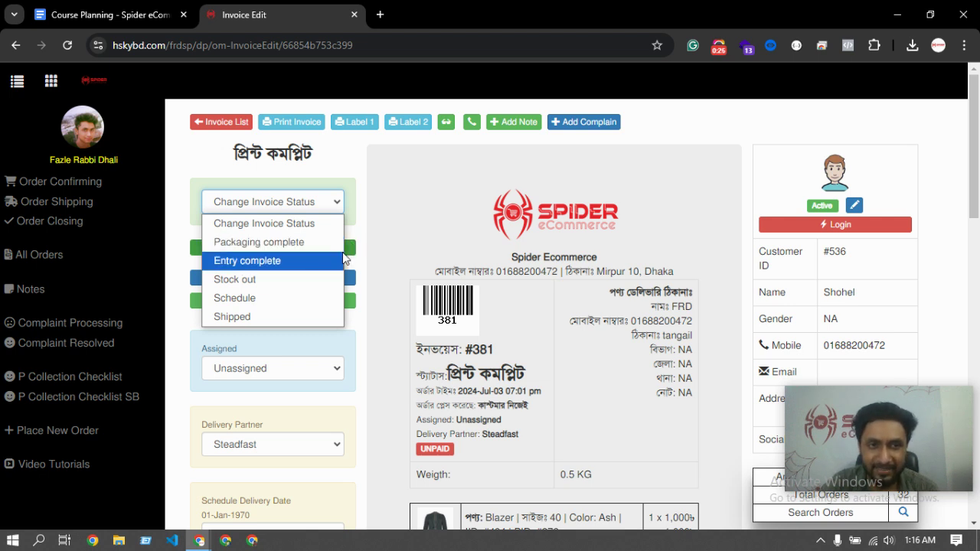
pyautogui.click(629, 347)
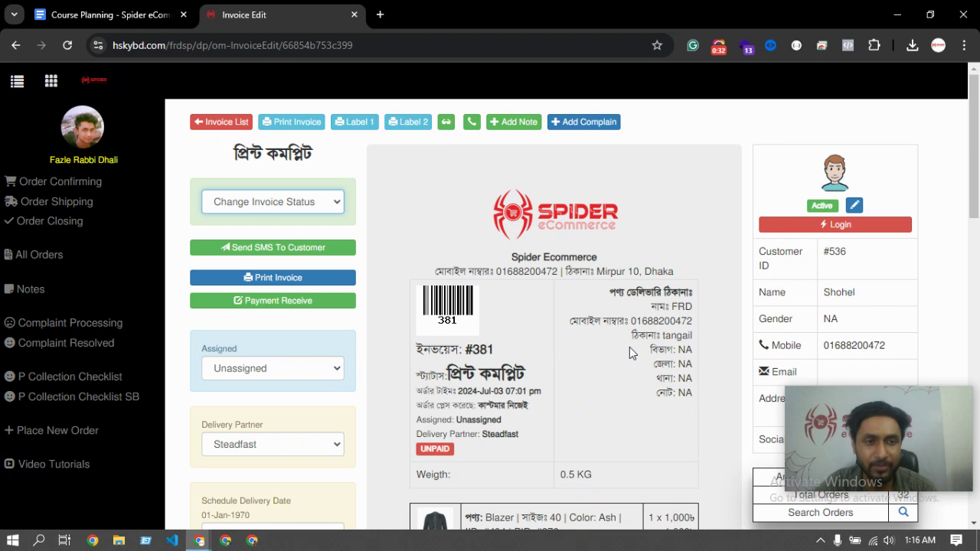
pyautogui.click(278, 204)
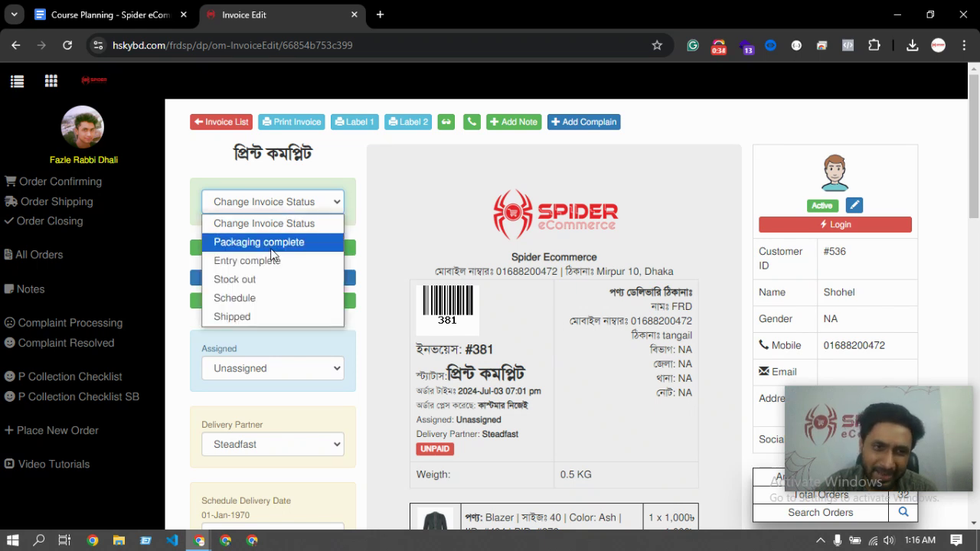
pyautogui.click(231, 261)
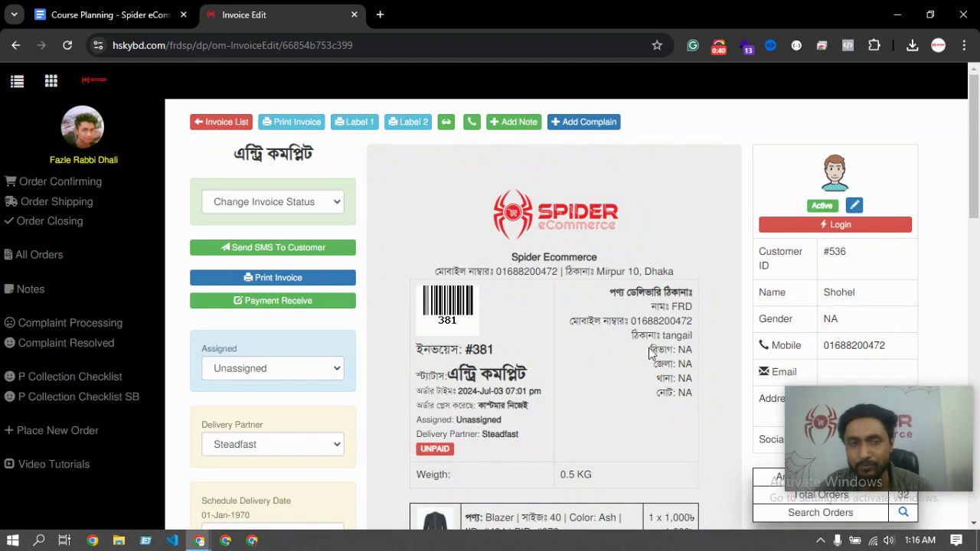
# Open the Panjabi 40 order from the Print complete orders and set its invoice status to Entry complete.
pyautogui.click(89, 208)
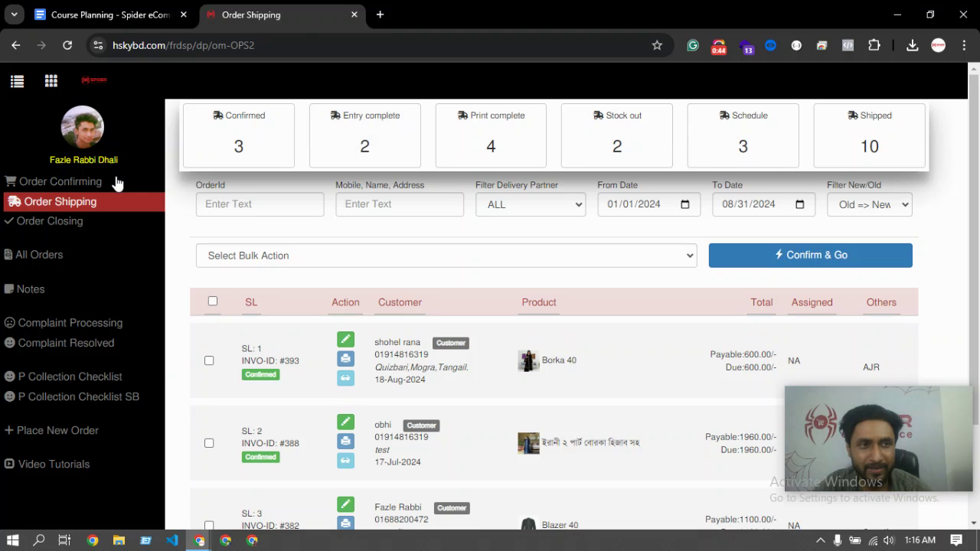
pyautogui.click(490, 138)
pyautogui.scroll(-3, 353, 351)
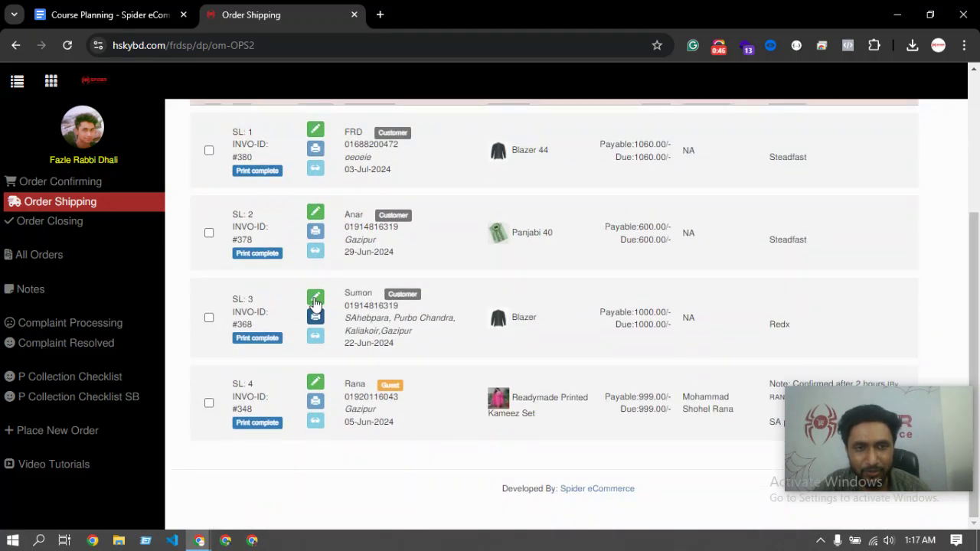
pyautogui.click(321, 217)
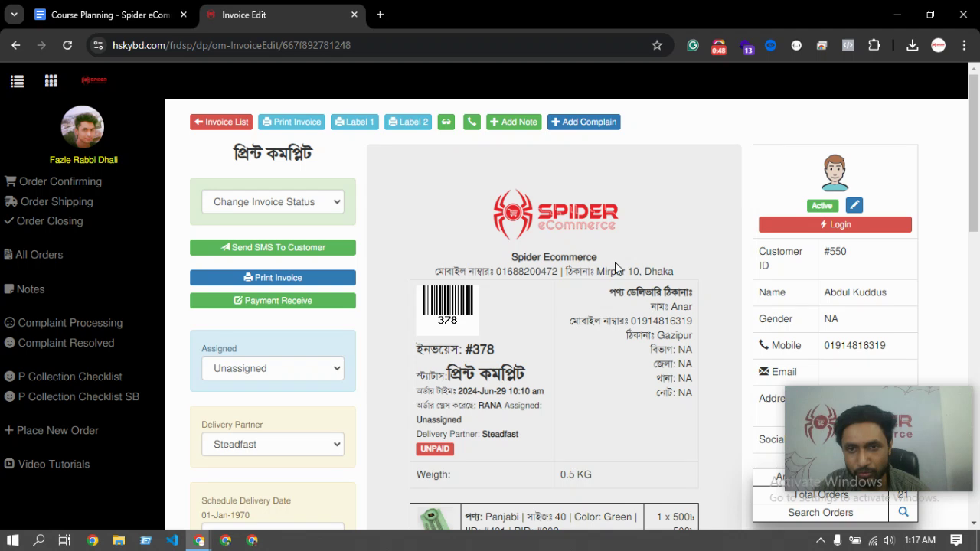
pyautogui.moveTo(699, 326); pyautogui.dragTo(593, 476)
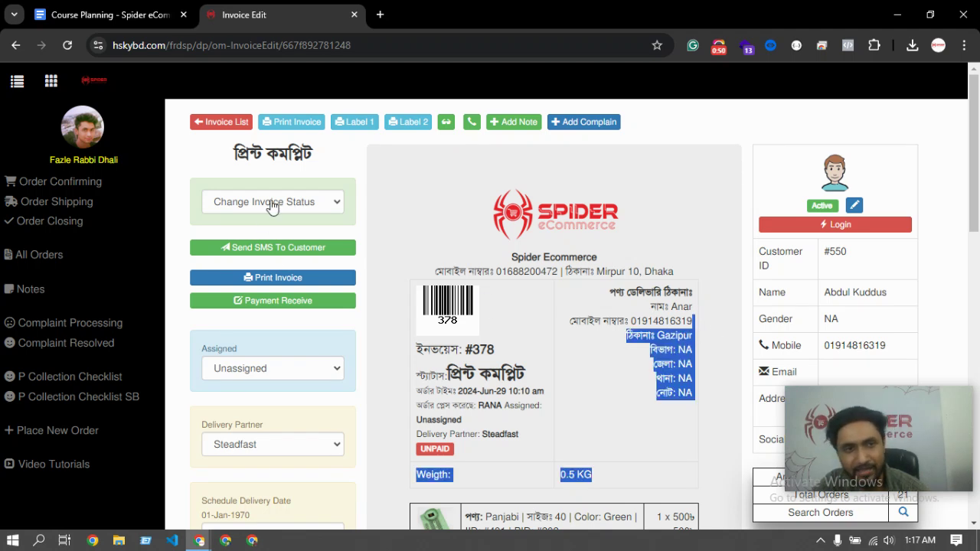
pyautogui.click(272, 201)
pyautogui.click(268, 260)
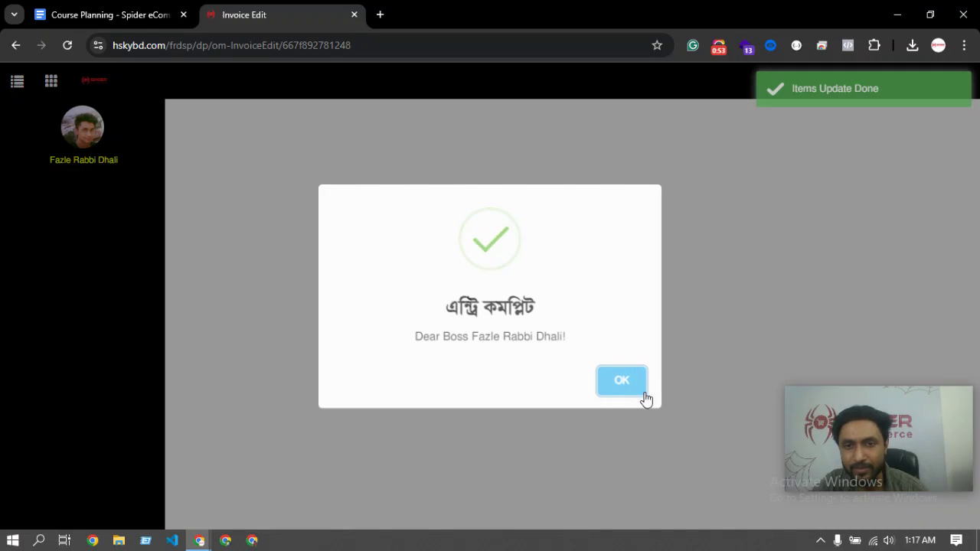
pyautogui.click(638, 391)
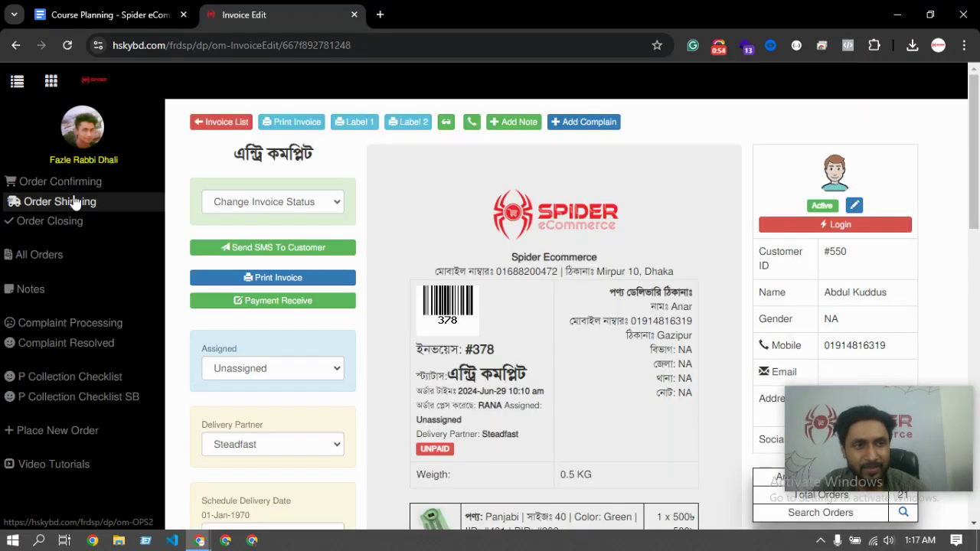
# Open the Print complete order assigned to Redx and set its invoice status to Entry complete.
pyautogui.click(69, 201)
pyautogui.click(494, 147)
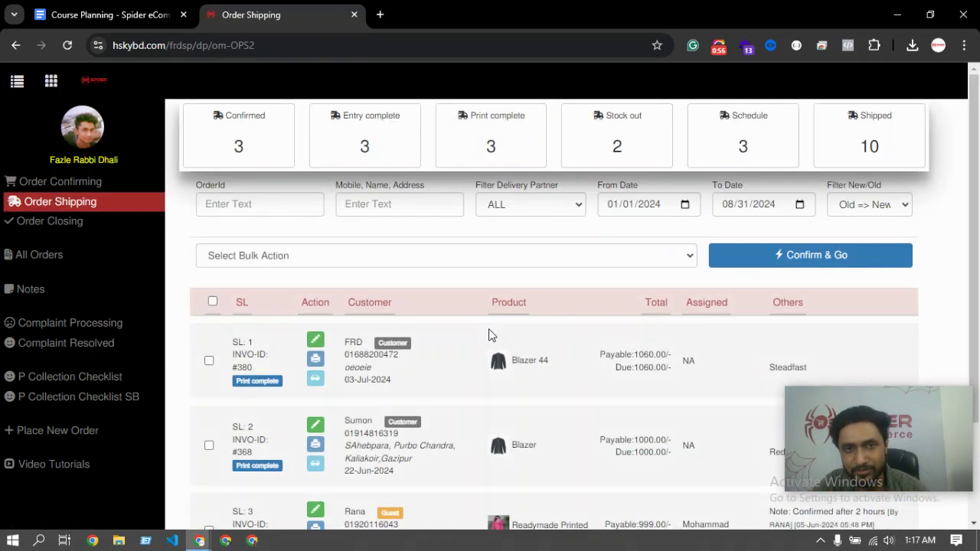
pyautogui.scroll(-2, 388, 361)
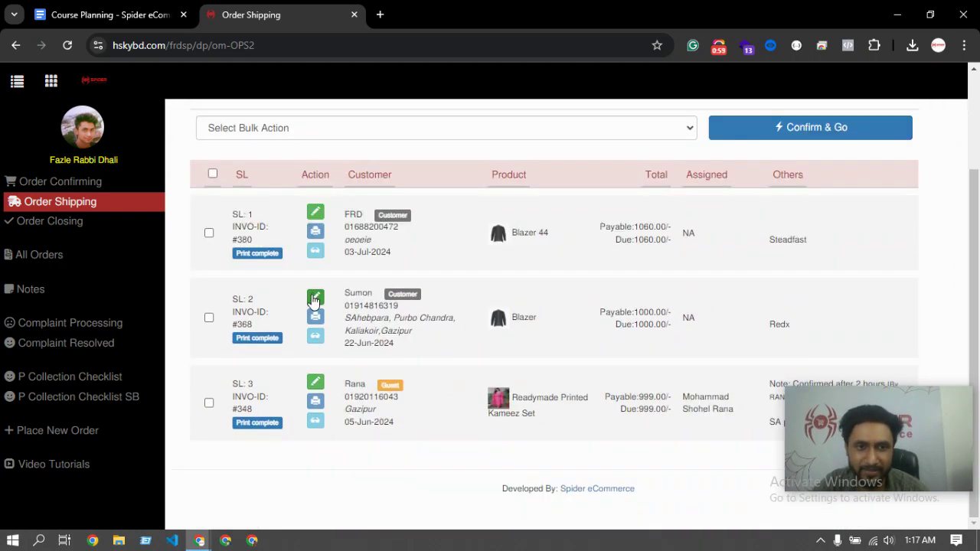
pyautogui.click(314, 296)
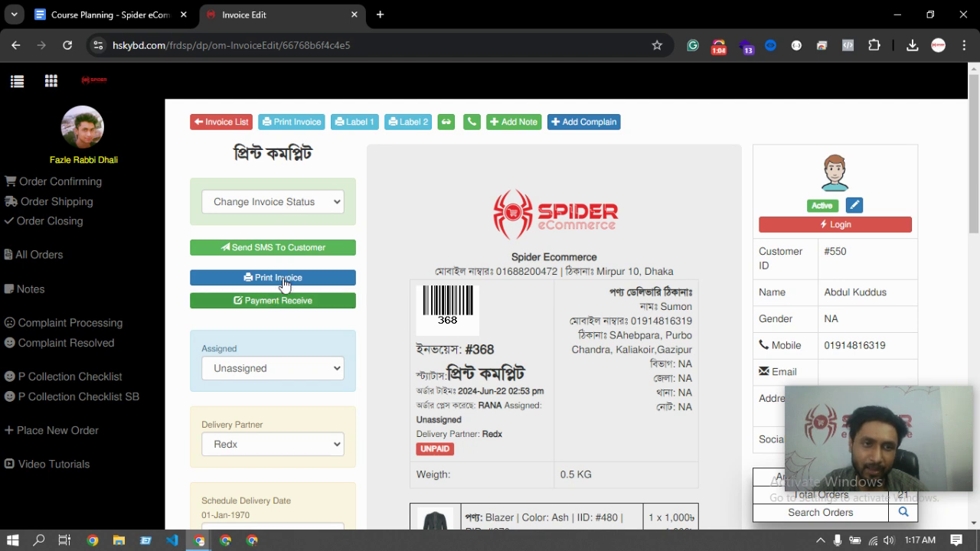
pyautogui.click(295, 206)
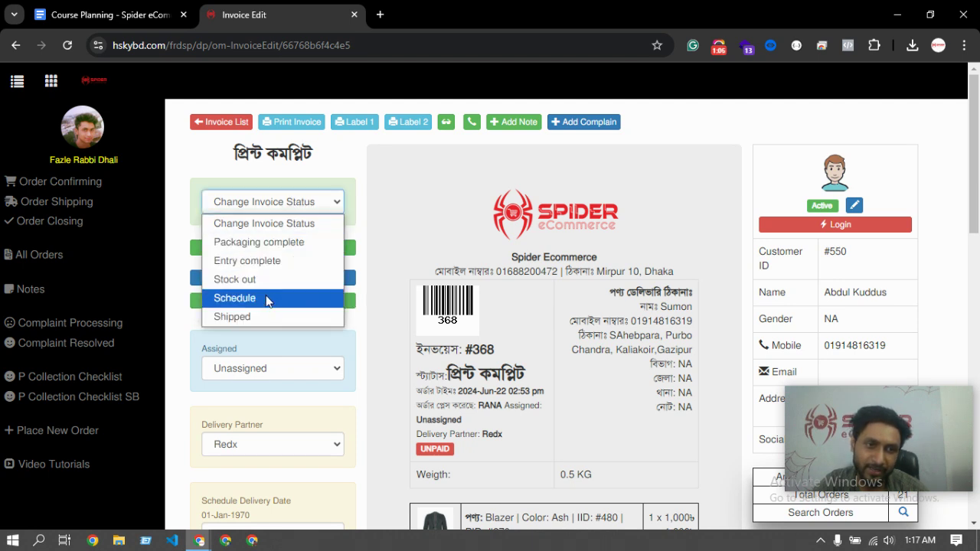
pyautogui.click(274, 260)
pyautogui.click(624, 379)
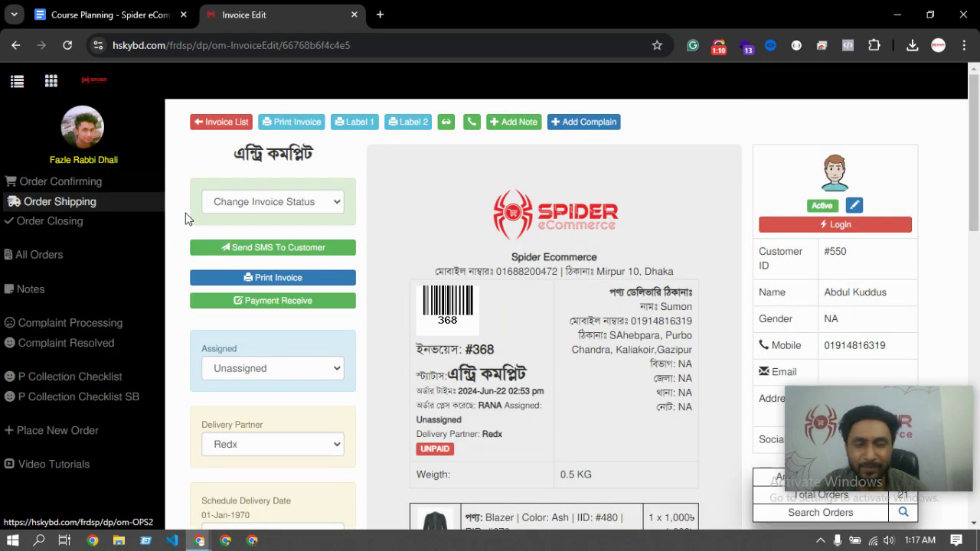
# Check the Shipped category in both Order Shipping and Order Closing, and return to Order Shipping.
pyautogui.click(80, 215)
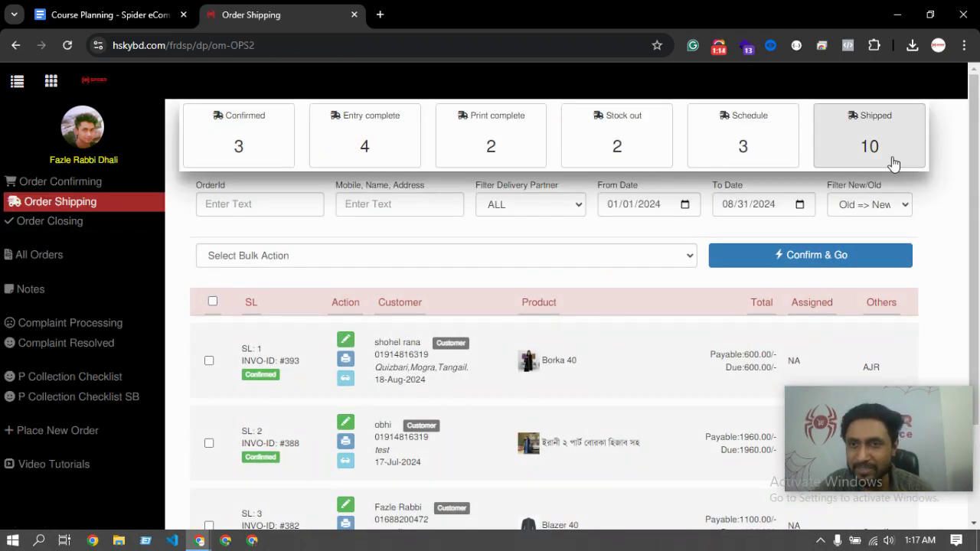
pyautogui.click(76, 222)
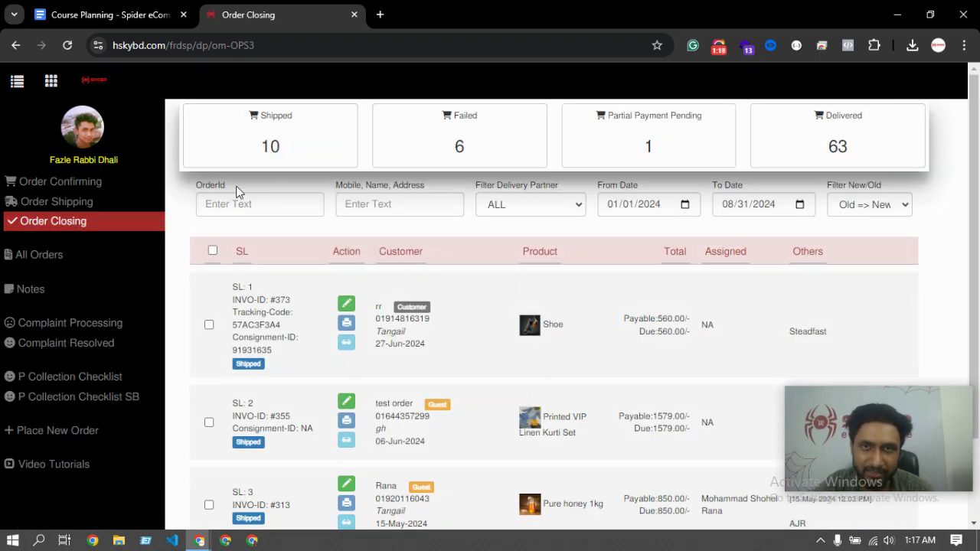
pyautogui.click(73, 203)
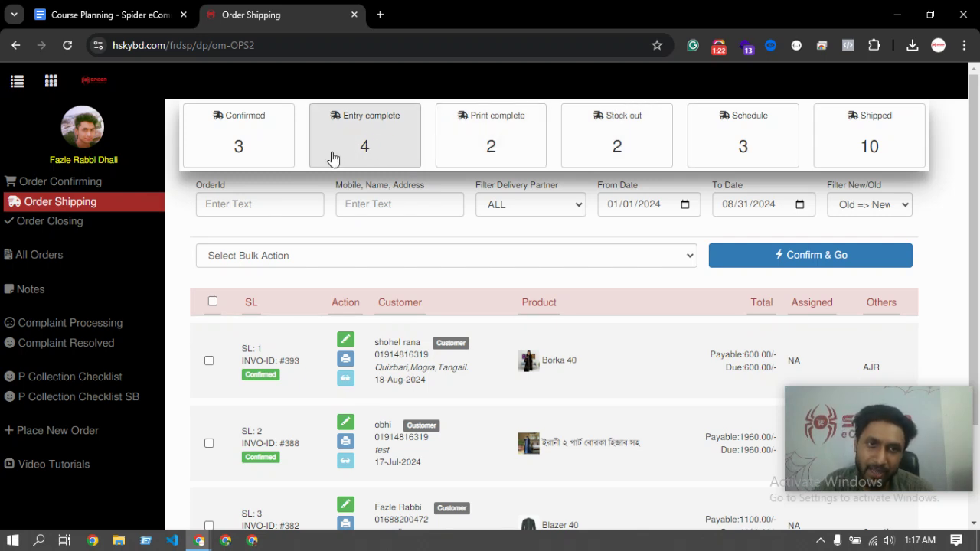
# Examine the orders in the Entry complete category and the actions available for each of them.
pyautogui.click(361, 150)
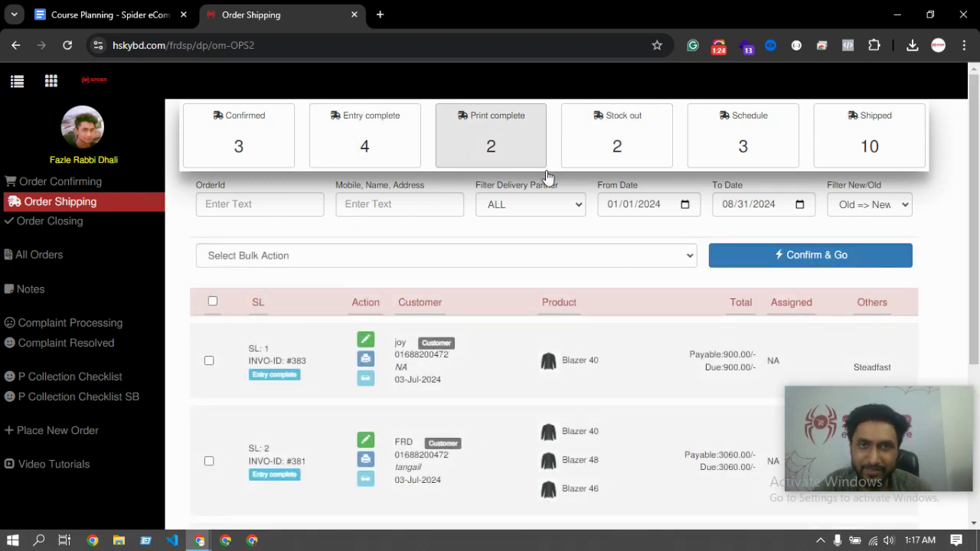
pyautogui.scroll(-2, 565, 247)
pyautogui.scroll(2, 351, 370)
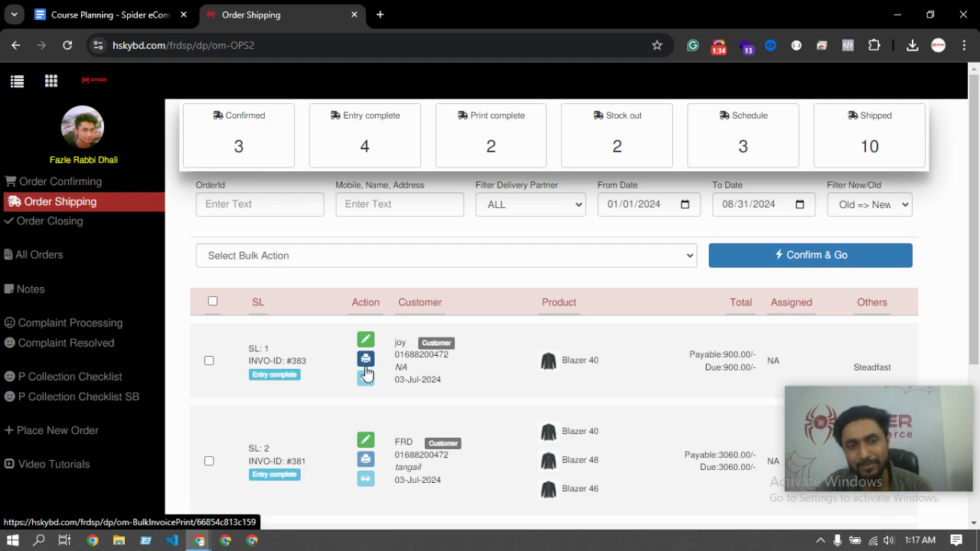
pyautogui.scroll(-2, 369, 367)
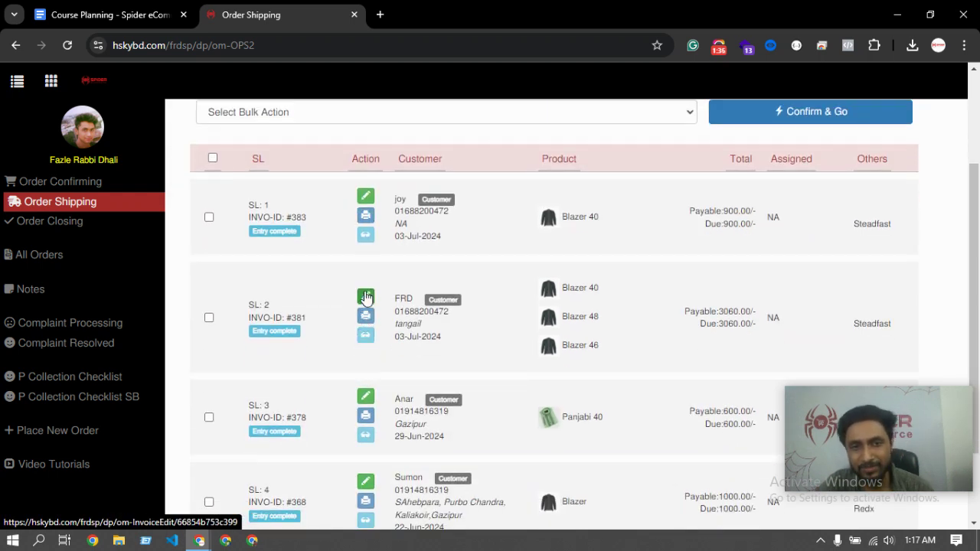
pyautogui.scroll(-1, 364, 323)
pyautogui.scroll(1, 367, 360)
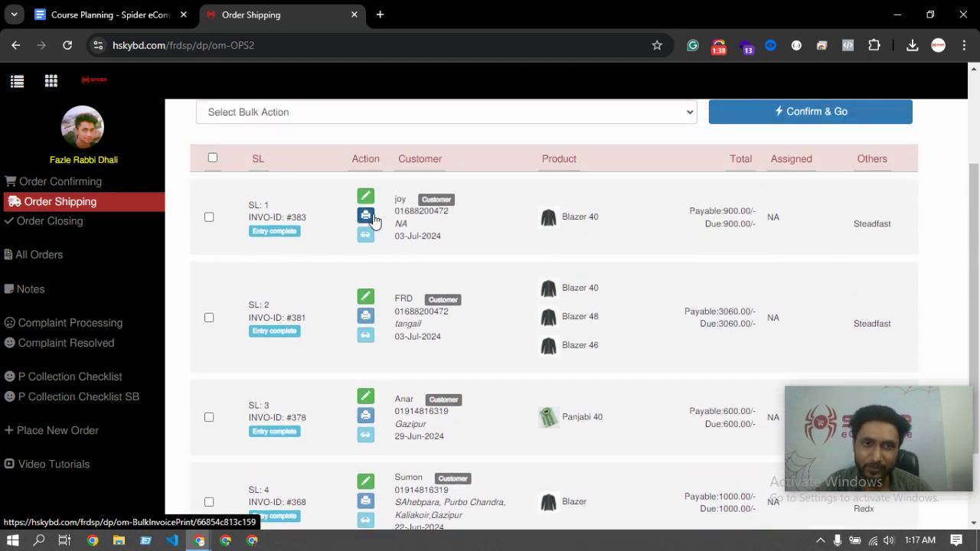
pyautogui.scroll(-2, 365, 368)
pyautogui.scroll(3, 360, 390)
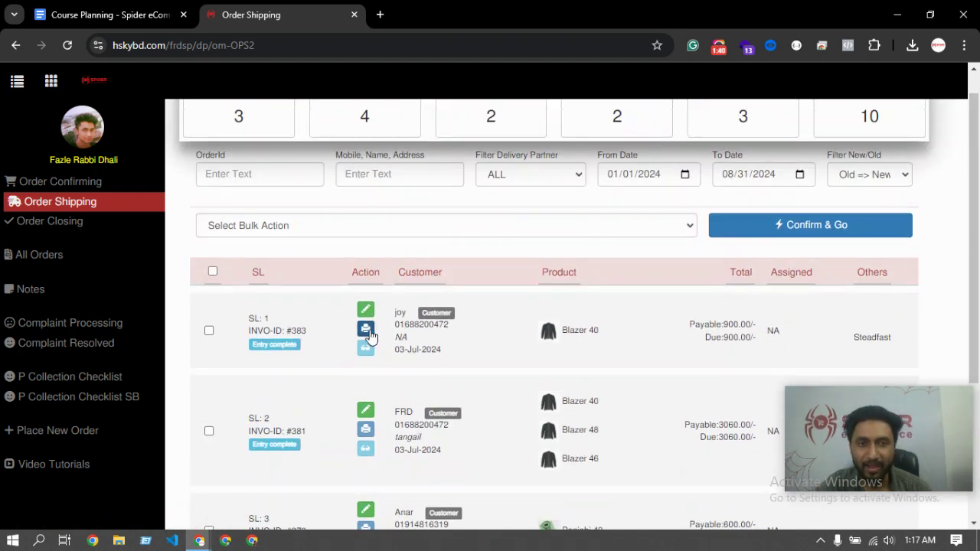
pyautogui.scroll(-1, 365, 329)
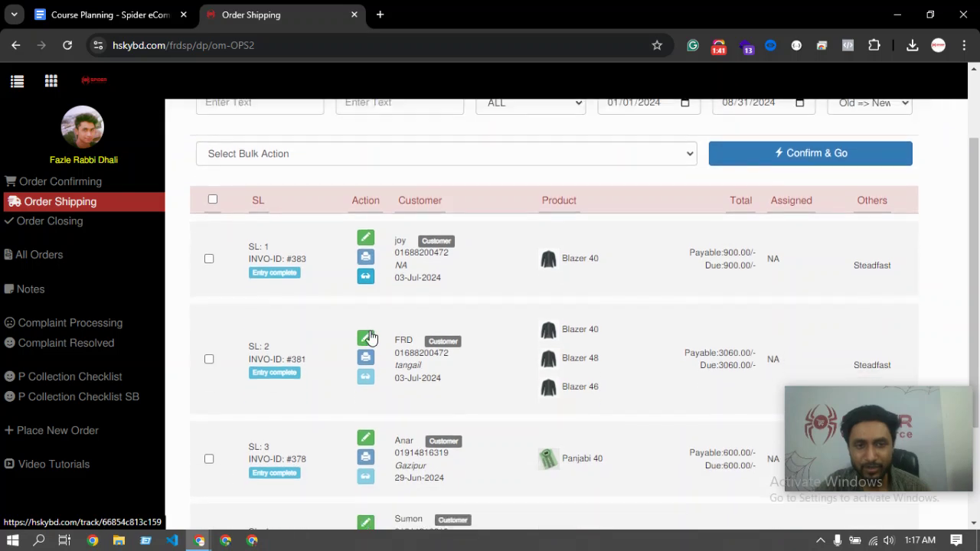
# Open the first Entry complete order, the single Blazer 40, and choose Shipped as its invoice status.
pyautogui.click(366, 239)
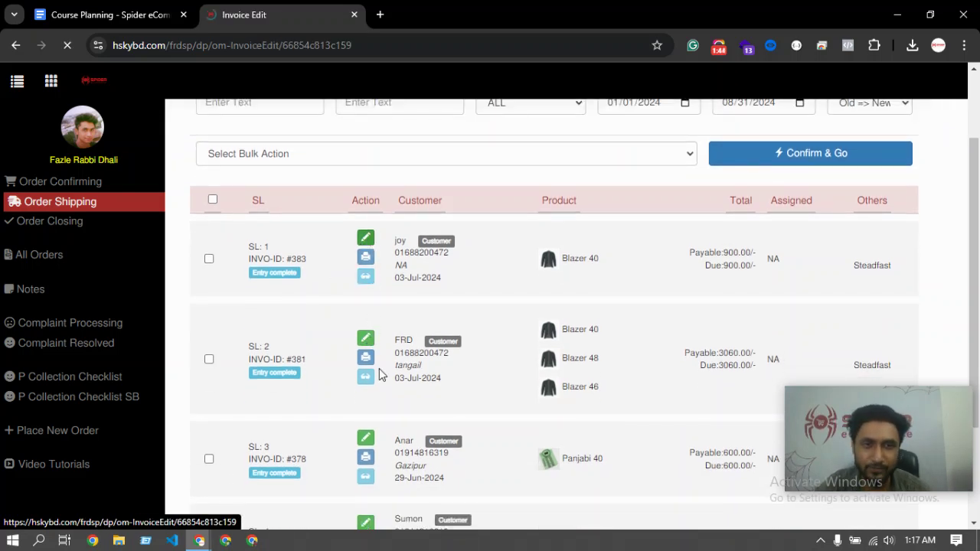
pyautogui.click(281, 207)
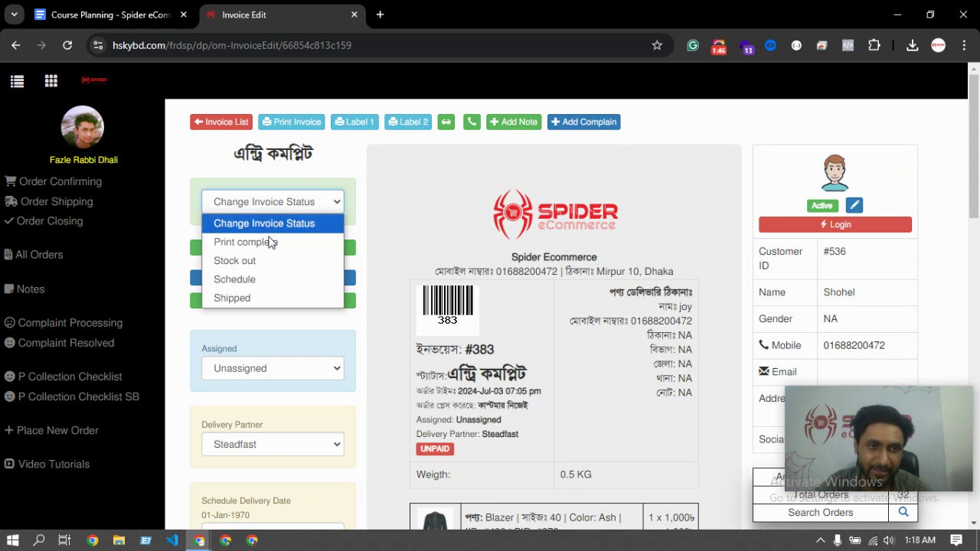
pyautogui.click(262, 223)
pyautogui.click(266, 210)
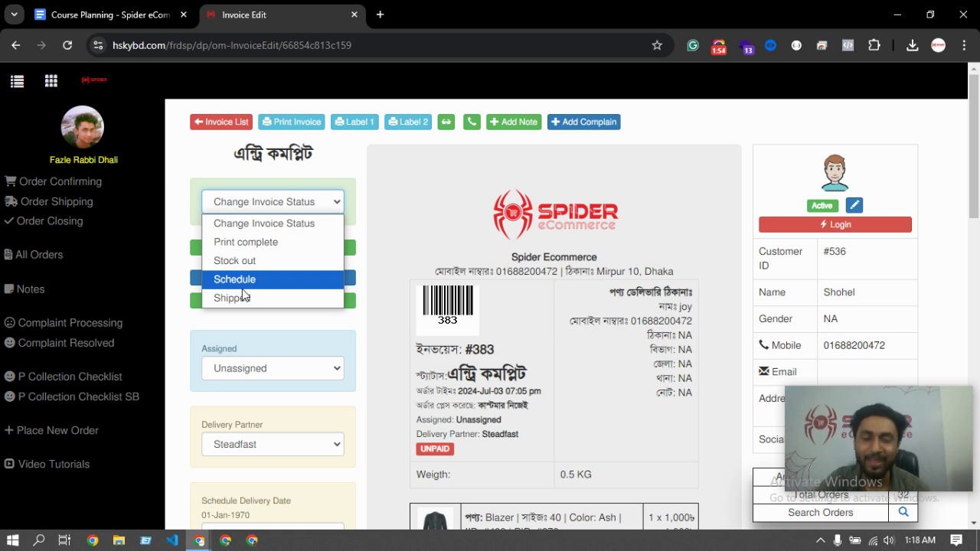
pyautogui.click(263, 223)
pyautogui.click(277, 205)
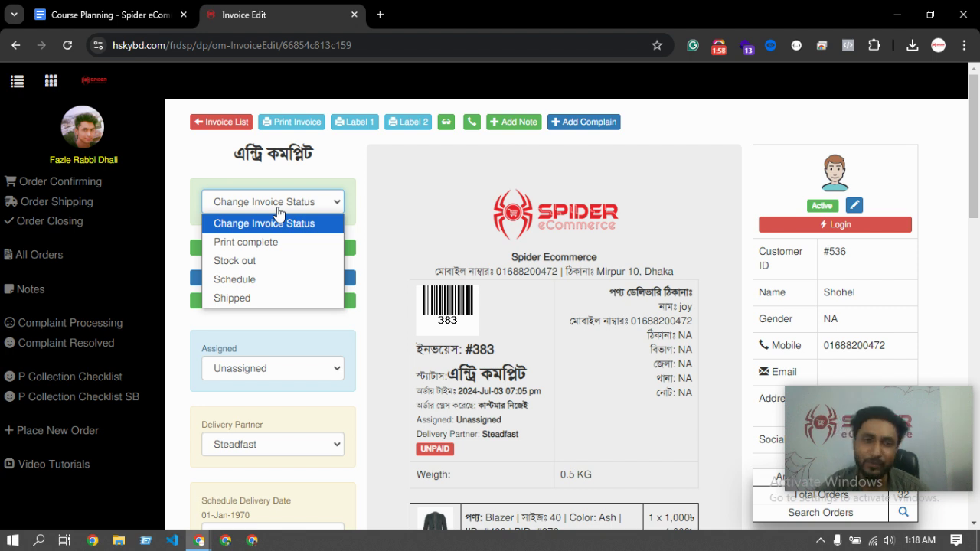
pyautogui.click(238, 298)
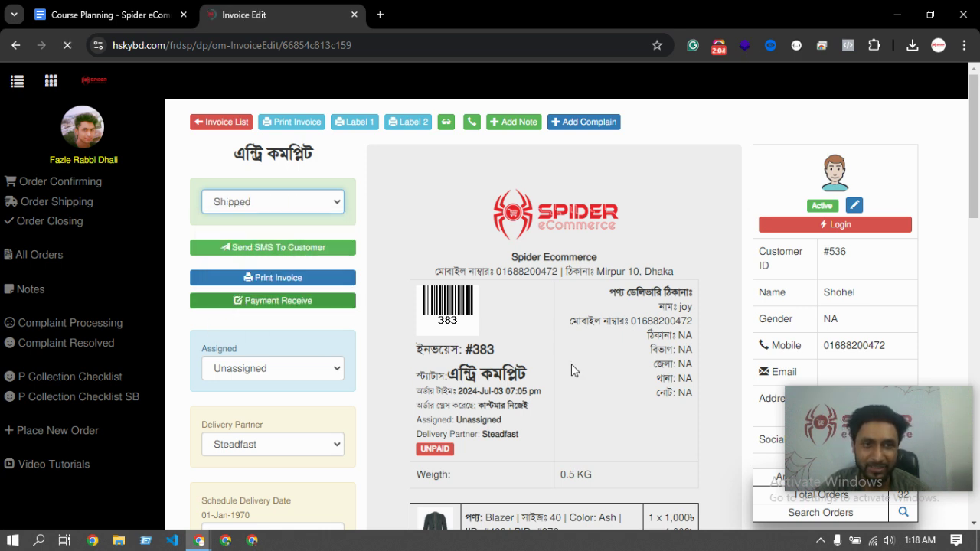
# Confirm the shipment with Steadfast as delivery partner, consignment ID 586 and tracking code "টেস্ট".
pyautogui.click(478, 258)
pyautogui.click(476, 258)
pyautogui.click(475, 256)
pyautogui.click(461, 261)
pyautogui.click(434, 291)
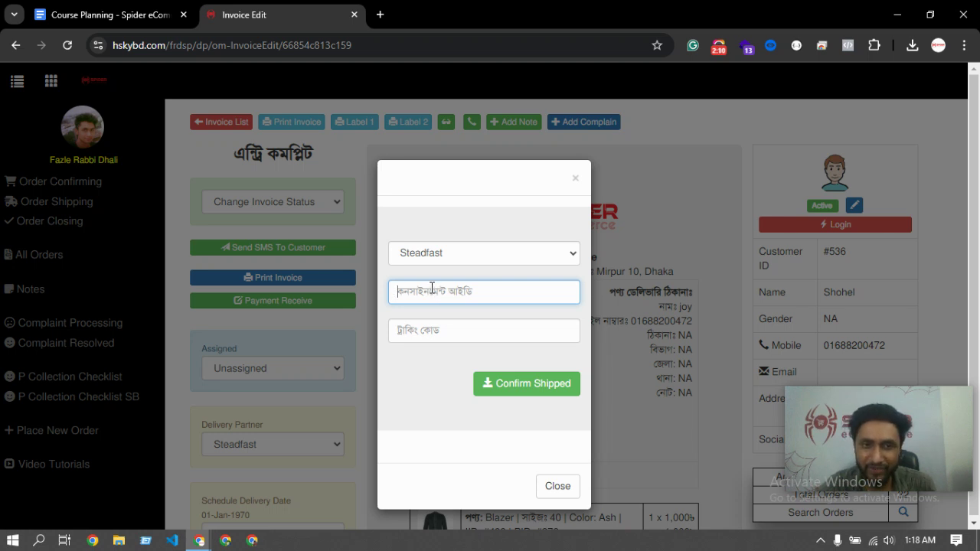
pyautogui.write('586')
pyautogui.click(434, 334)
pyautogui.write('টেস্ট')
pyautogui.click(526, 383)
pyautogui.click(629, 384)
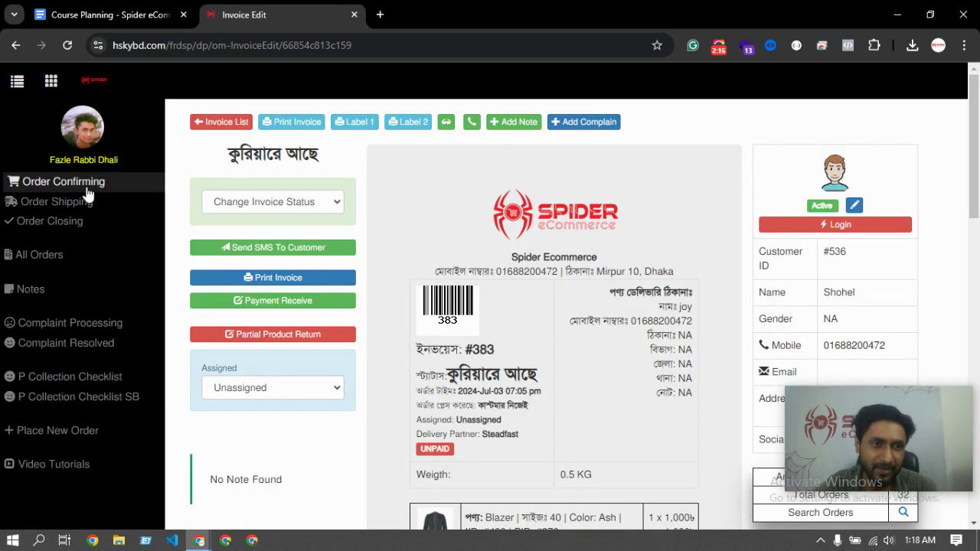
# Open the Entry complete order containing Blazer 40, 48 and 46 from Order Shipping and choose Shipped as its invoice status.
pyautogui.click(85, 200)
pyautogui.click(366, 137)
pyautogui.scroll(-2, 361, 356)
pyautogui.scroll(2, 362, 348)
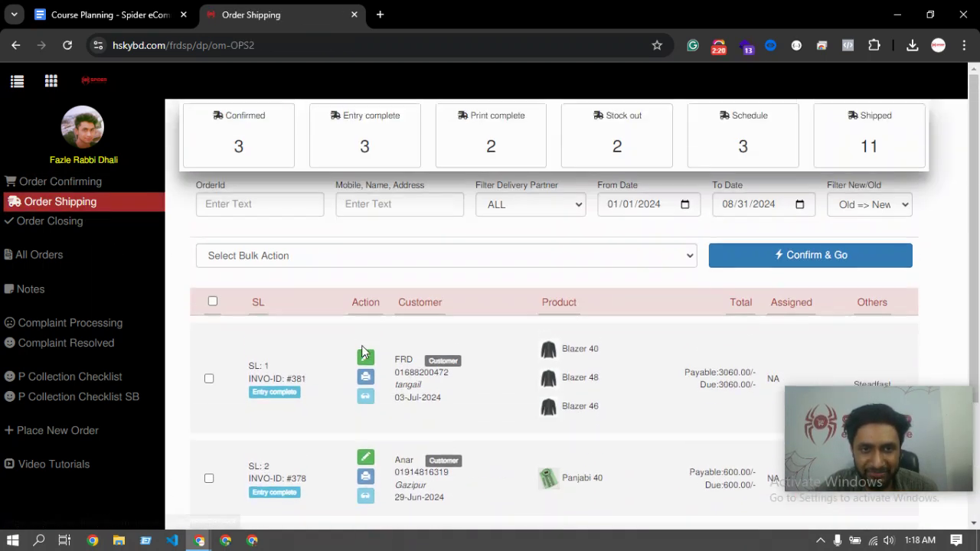
pyautogui.click(365, 356)
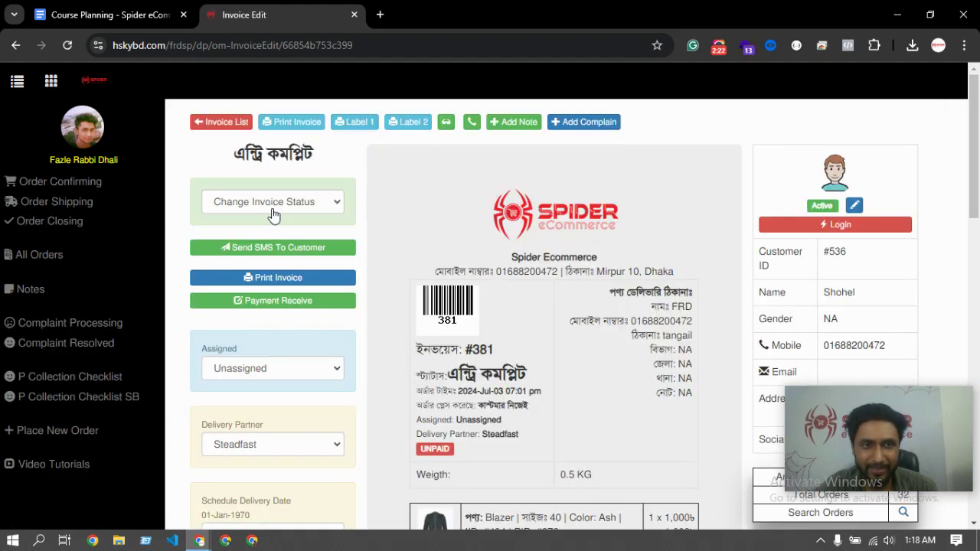
pyautogui.click(273, 203)
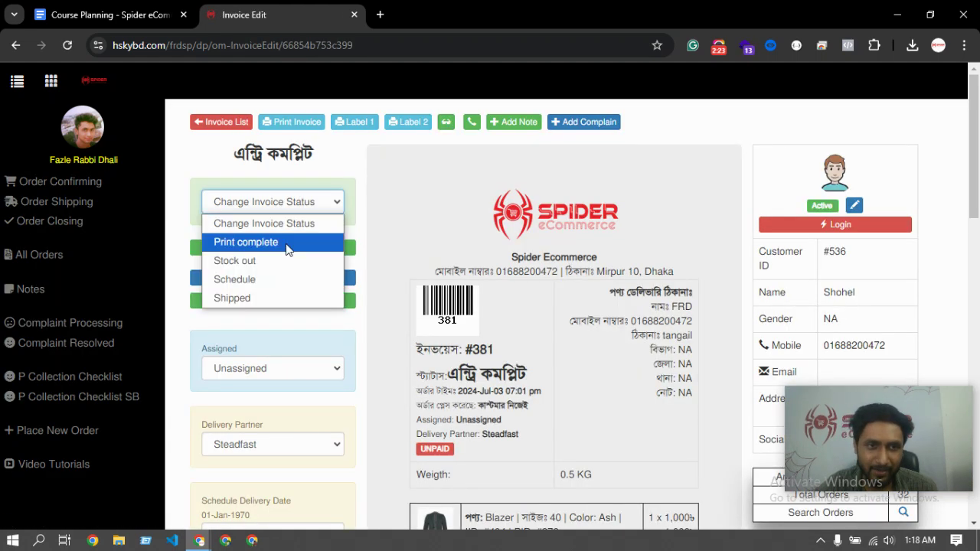
pyautogui.click(263, 297)
# Confirm the shipment with Steadfast as delivery partner, leaving the consignment ID and tracking code blank.
pyautogui.click(453, 254)
pyautogui.click(468, 331)
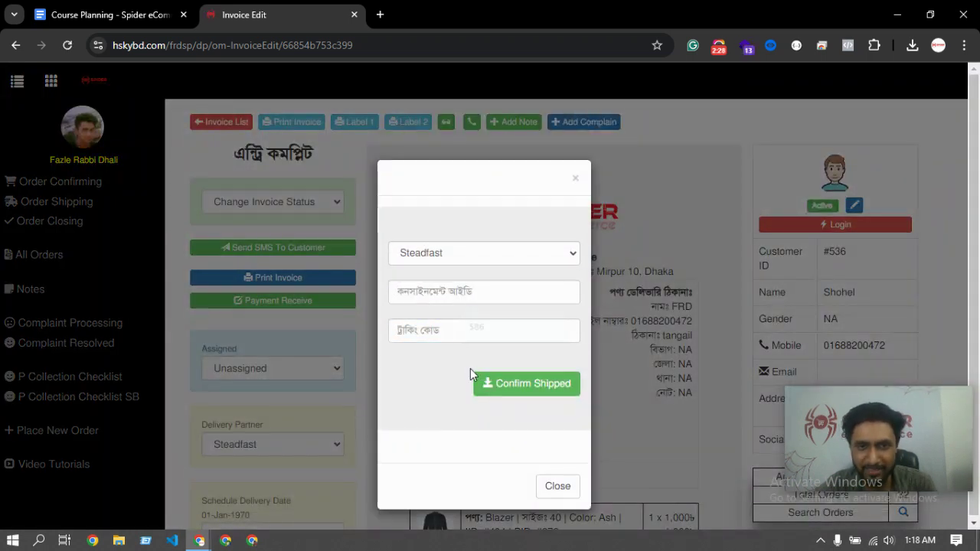
pyautogui.click(501, 394)
pyautogui.click(617, 385)
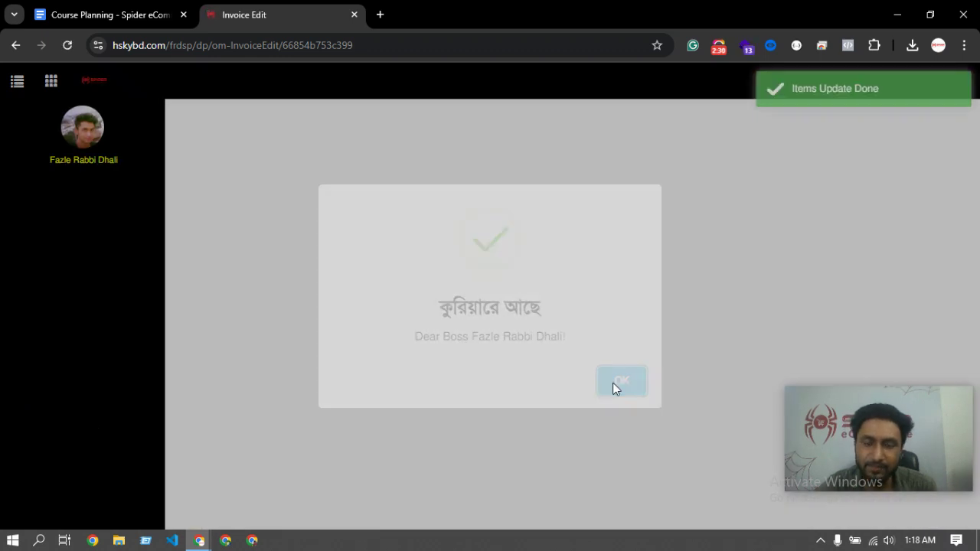
# Open the Entry complete order for Panjabi 40 and confirm it as Shipped with Steadfast, without consignment ID or tracking code.
pyautogui.click(57, 183)
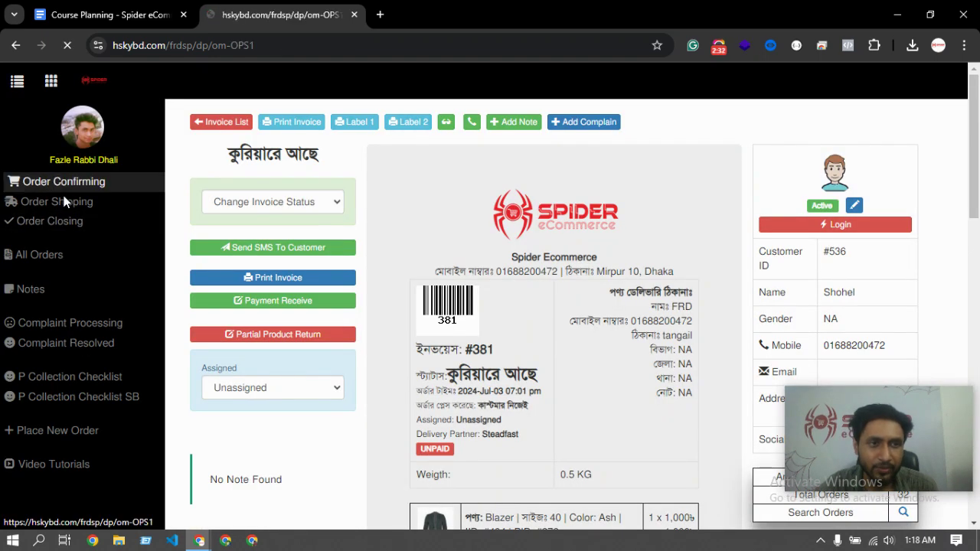
pyautogui.click(63, 203)
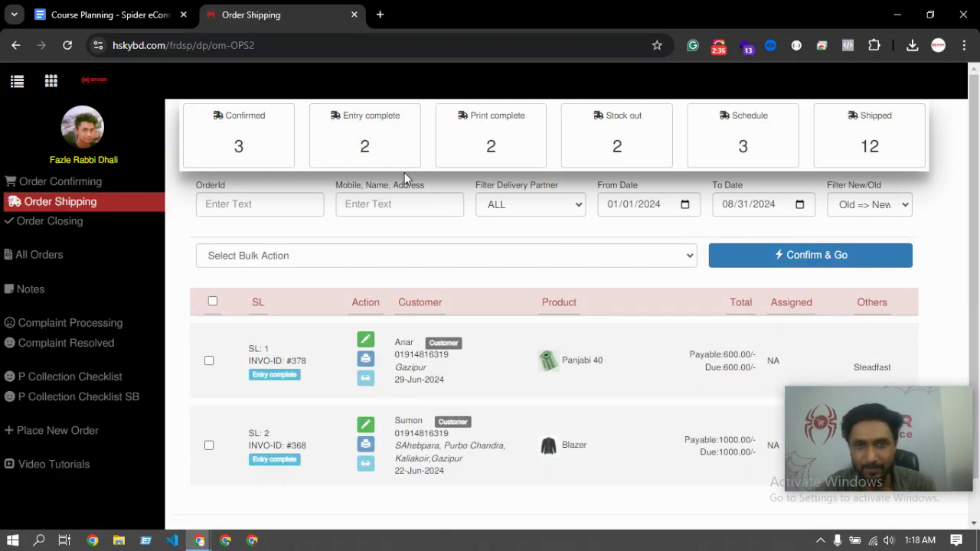
pyautogui.click(365, 339)
pyautogui.click(276, 201)
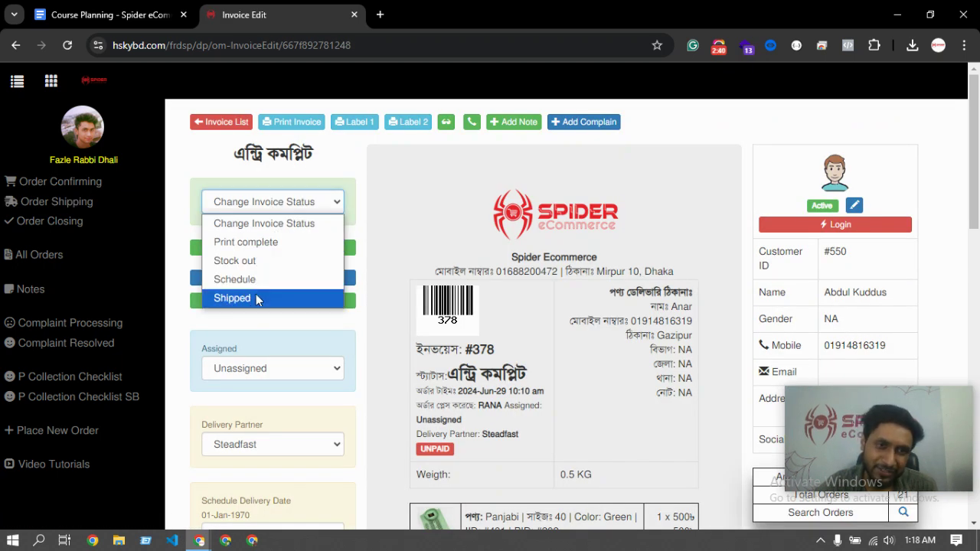
pyautogui.click(253, 298)
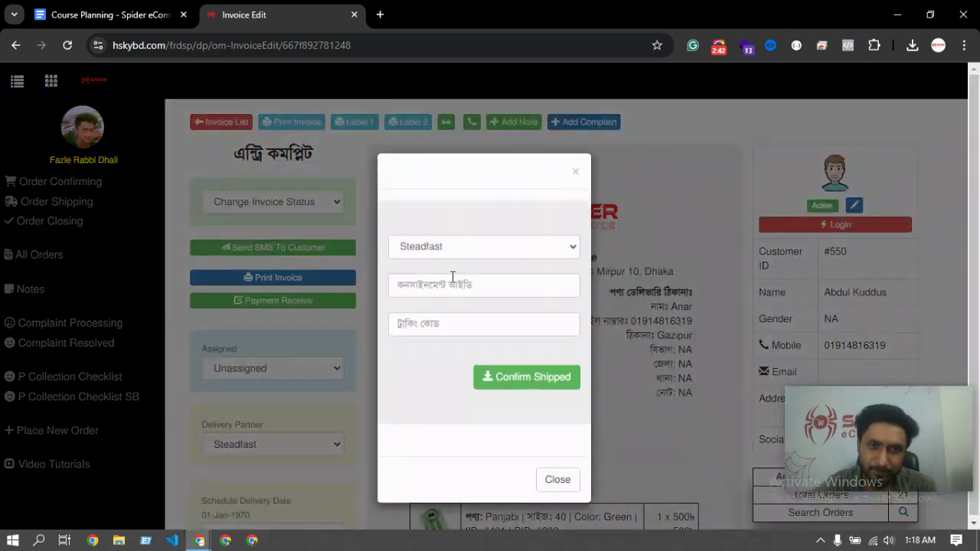
pyautogui.click(518, 390)
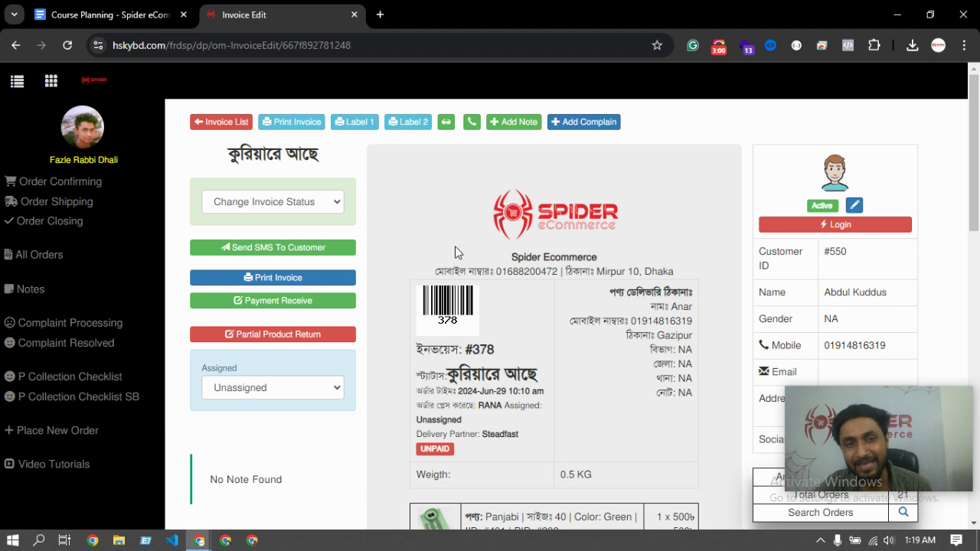
# Check the status heading on the Panjabi 40 invoice and review the orders in the Shipped category of Order Shipping.
pyautogui.moveTo(230, 157); pyautogui.dragTo(339, 160)
pyautogui.click(342, 161)
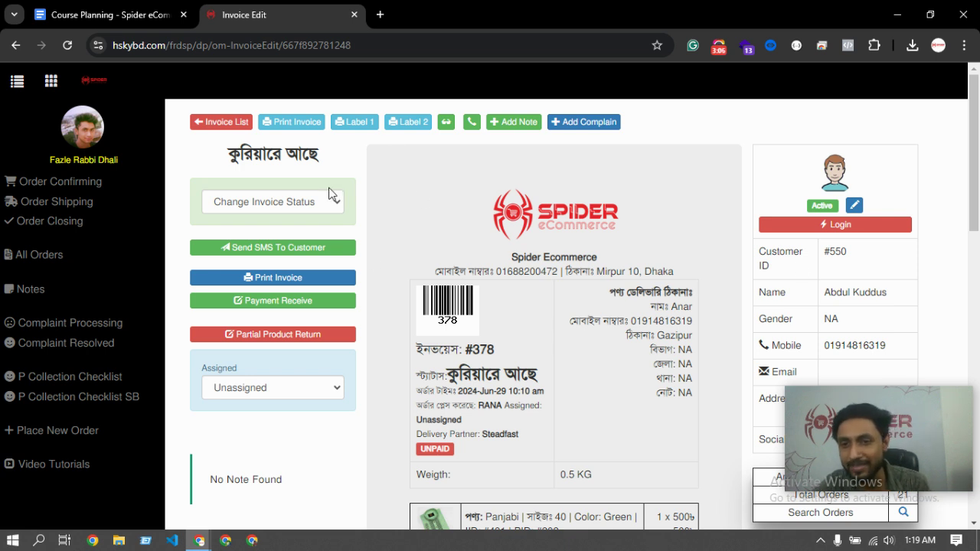
pyautogui.moveTo(222, 165); pyautogui.dragTo(405, 161)
pyautogui.click(405, 160)
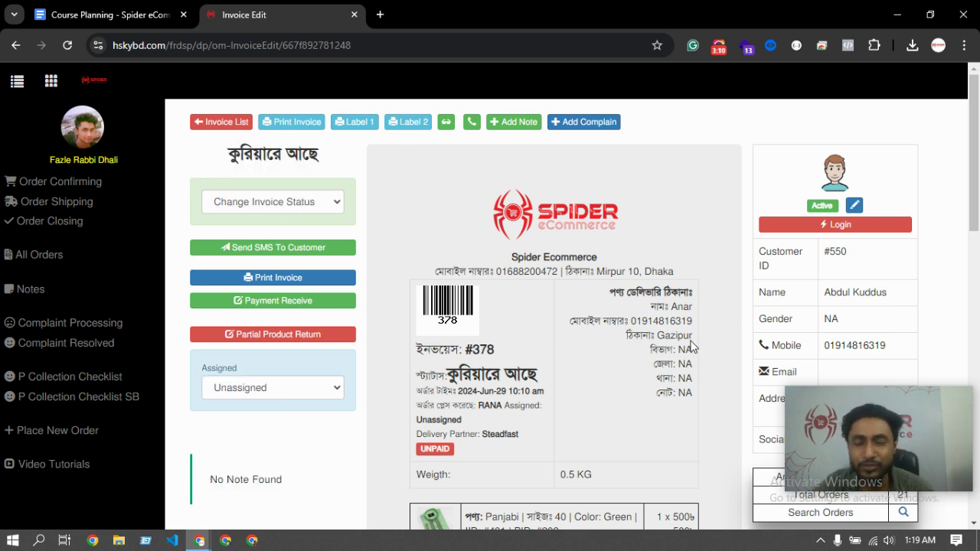
pyautogui.click(58, 221)
pyautogui.click(68, 203)
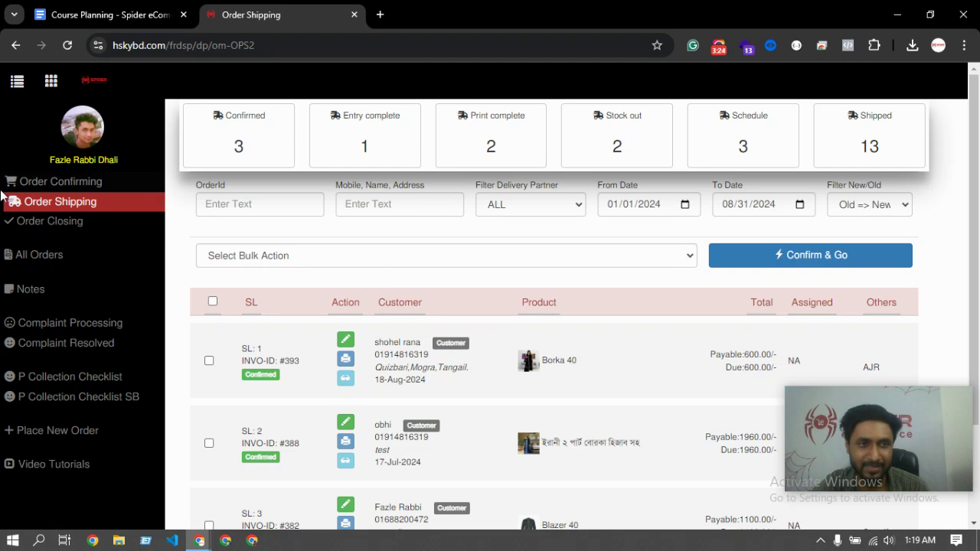
pyautogui.click(859, 162)
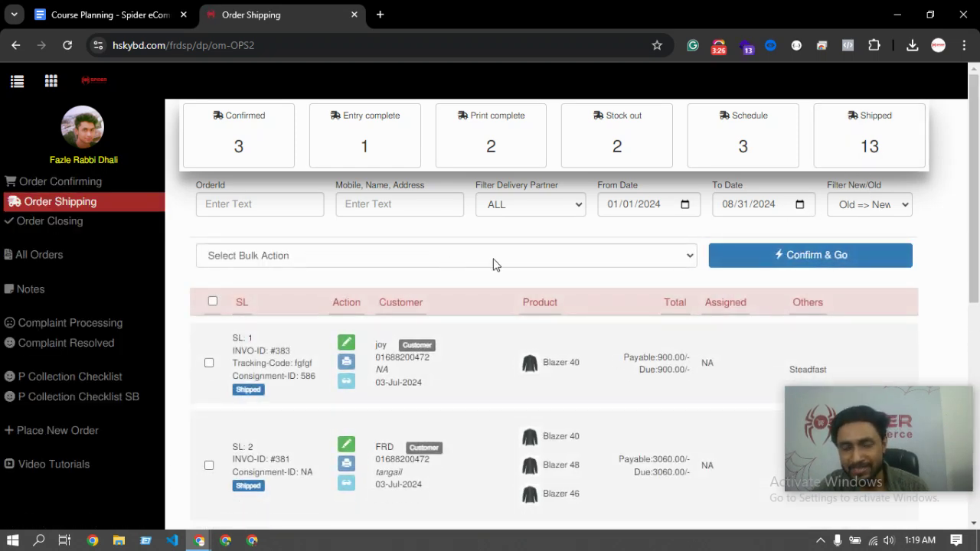
pyautogui.scroll(-6, 384, 332)
pyautogui.scroll(4, 429, 415)
pyautogui.scroll(2, 408, 390)
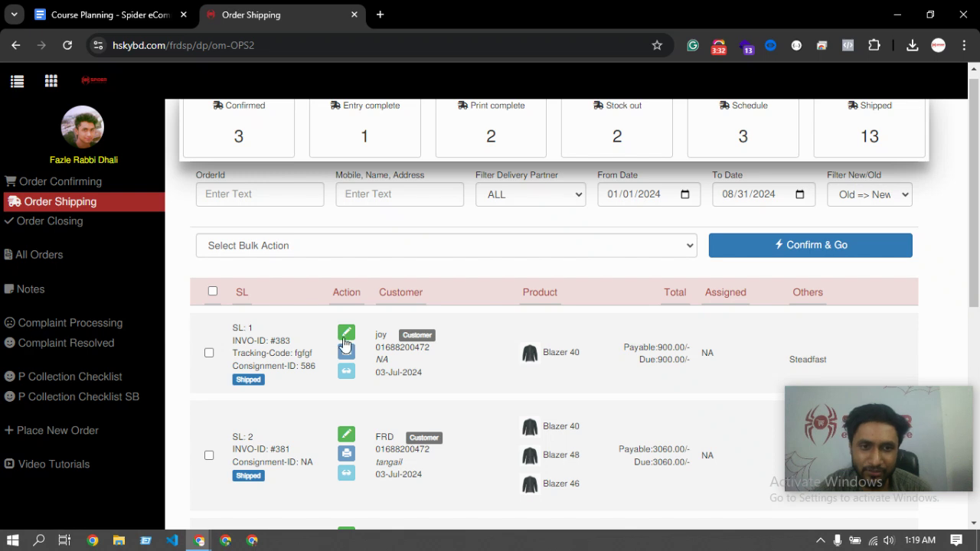
# Open the shipped order for the single Blazer 40, set its invoice status to Delivered and confirm the delivery.
pyautogui.click(345, 332)
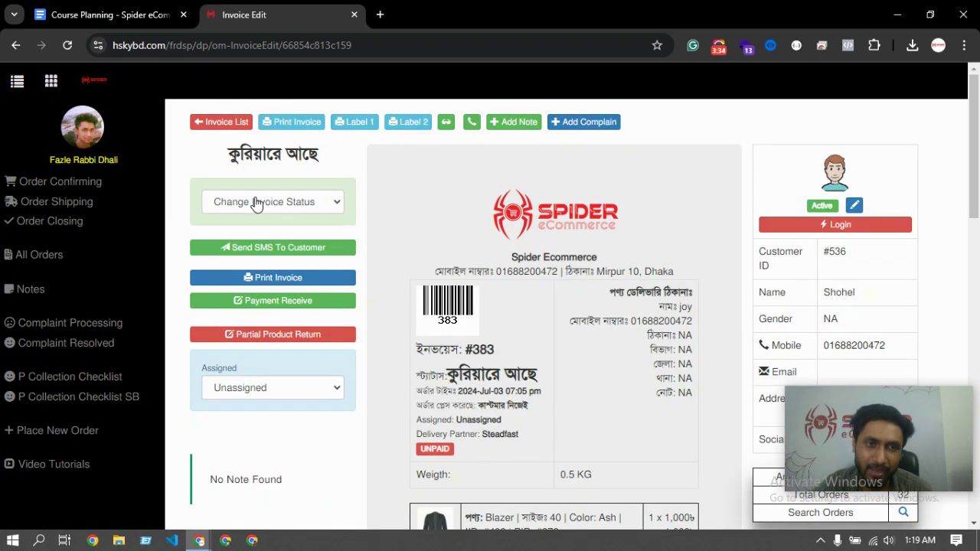
pyautogui.click(256, 203)
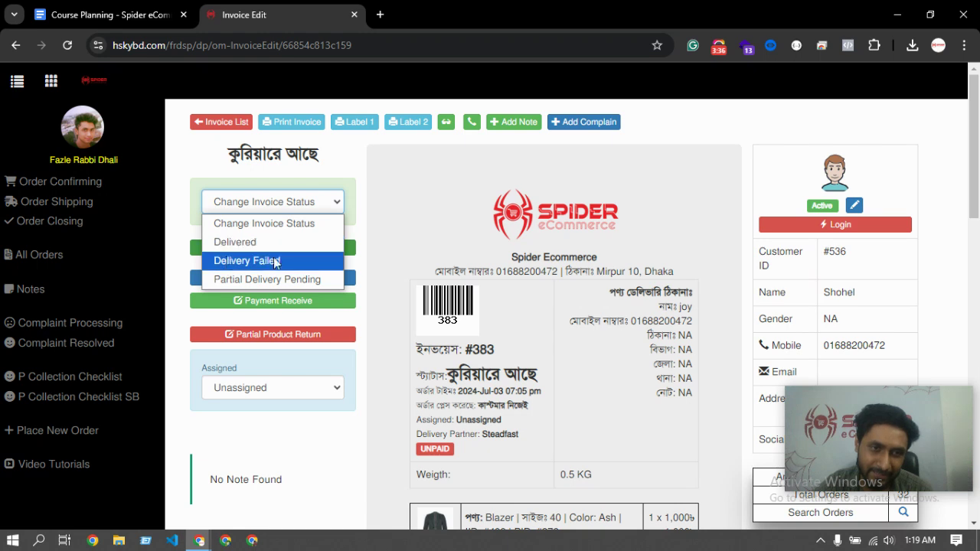
pyautogui.click(246, 243)
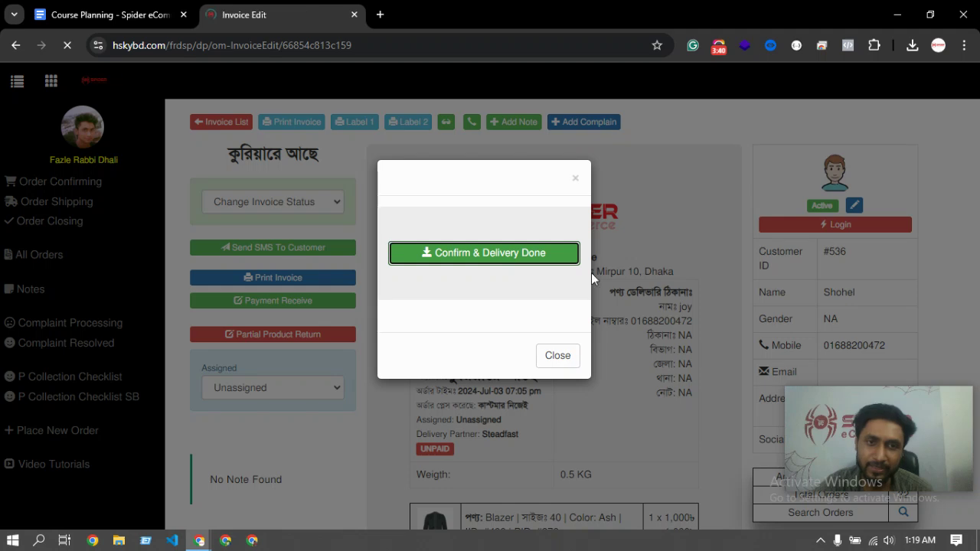
pyautogui.click(567, 256)
pyautogui.click(634, 394)
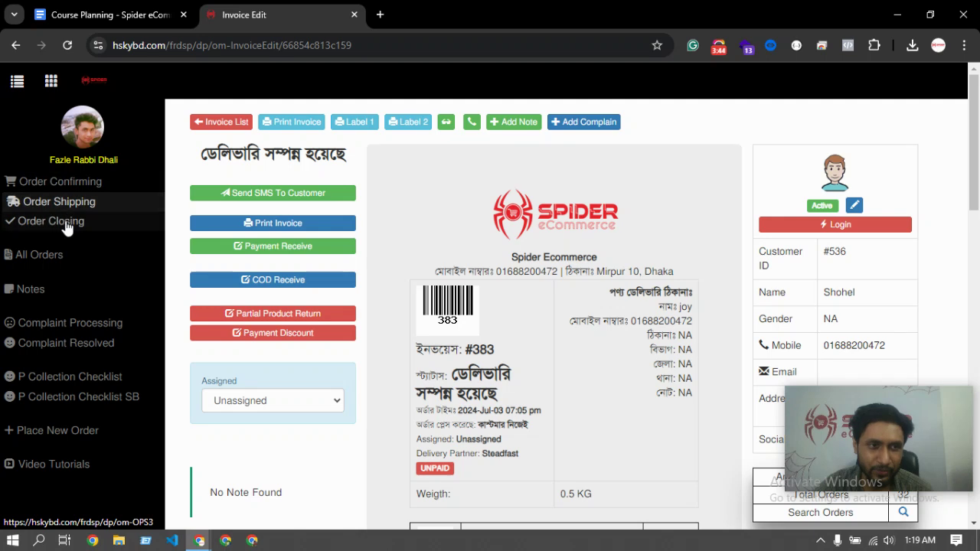
# From Order Closing, open the shipped order containing Blazer 40, 48 and 46 and confirm it as Delivered.
pyautogui.click(72, 221)
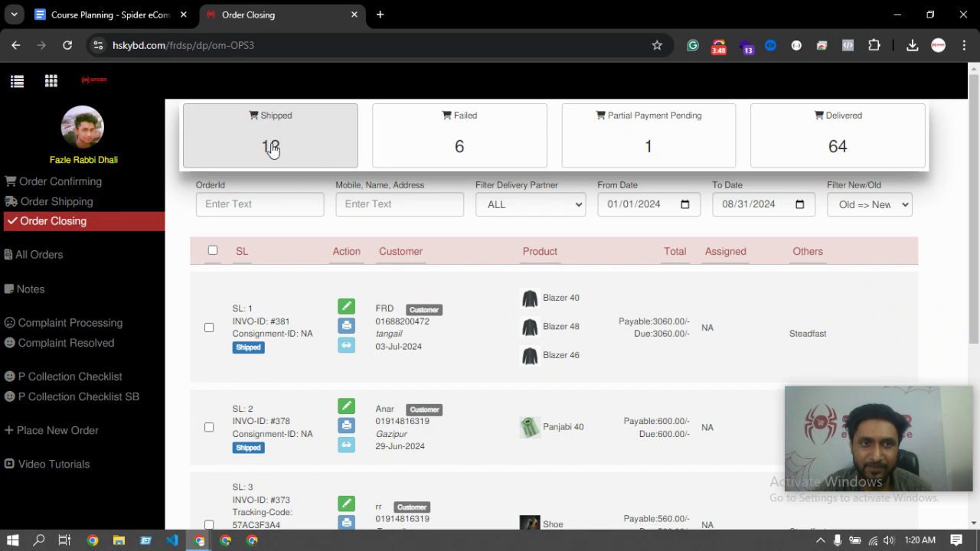
pyautogui.scroll(-1, 365, 344)
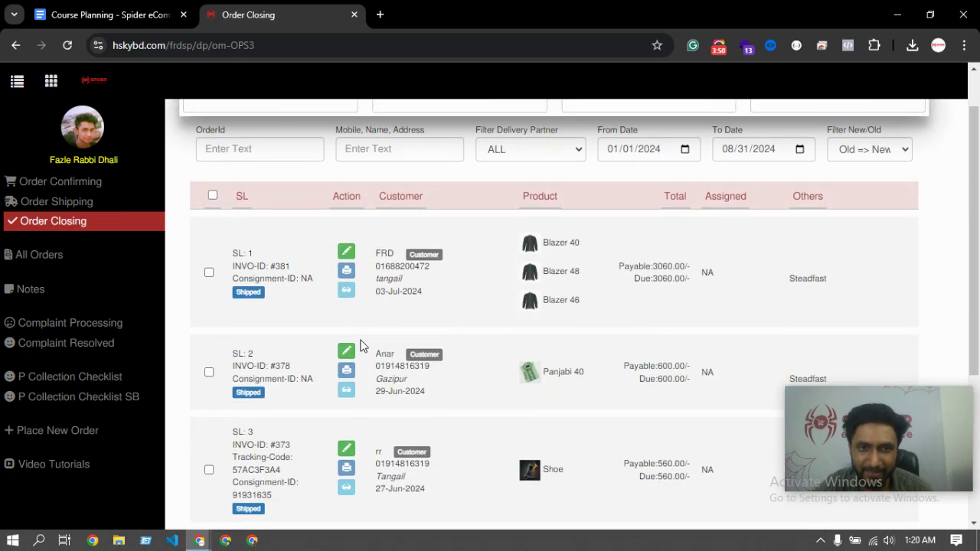
pyautogui.click(346, 235)
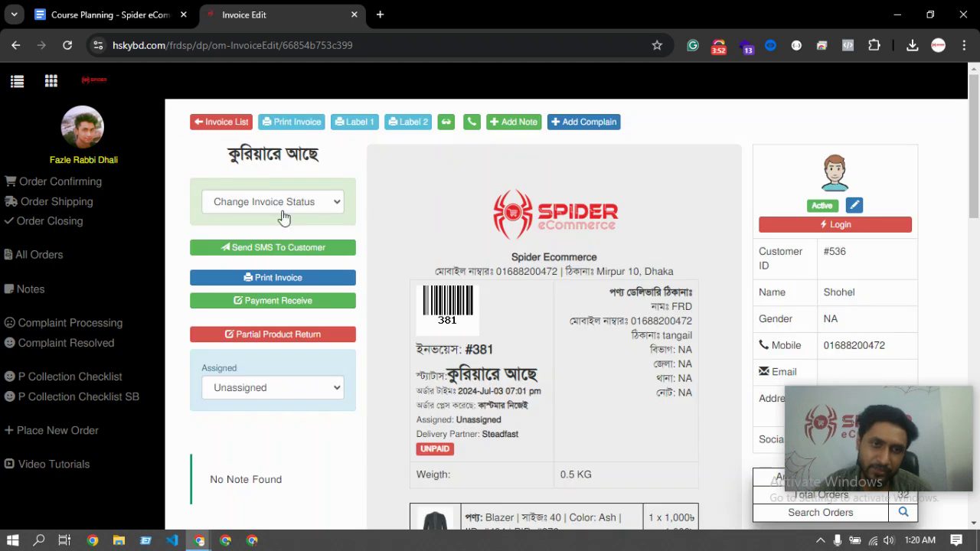
pyautogui.click(256, 240)
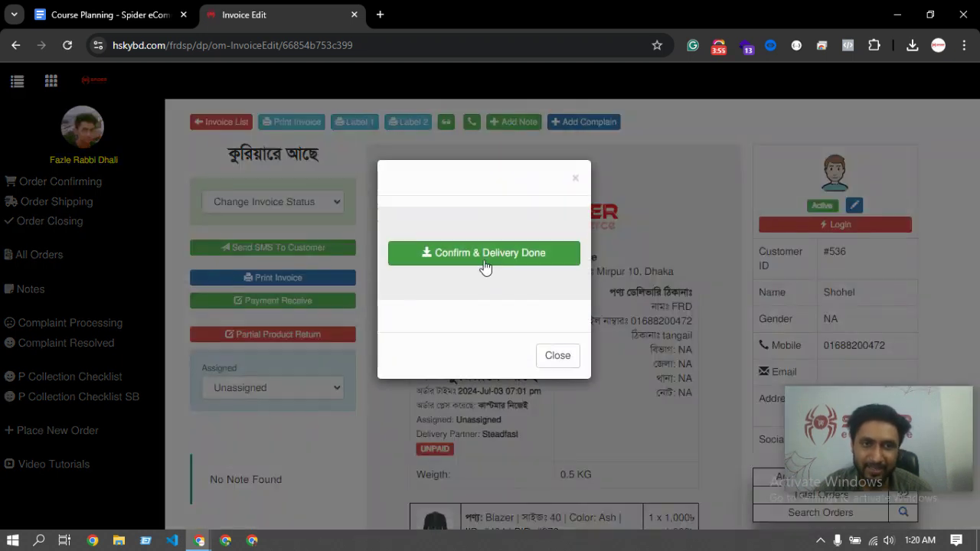
pyautogui.click(433, 268)
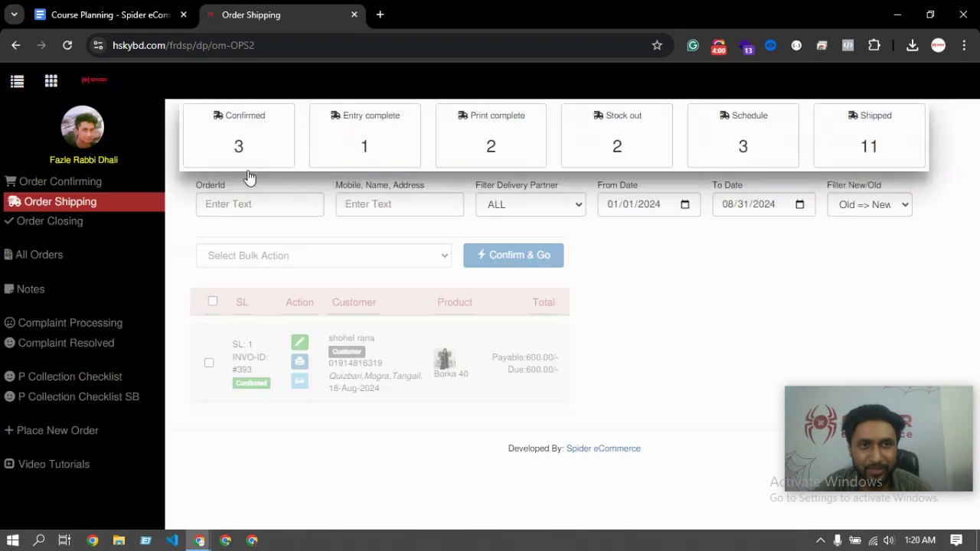
# Review the Shipped, Delivered and Failed categories in Order Closing, and try to go to Order Confirming.
pyautogui.click(61, 221)
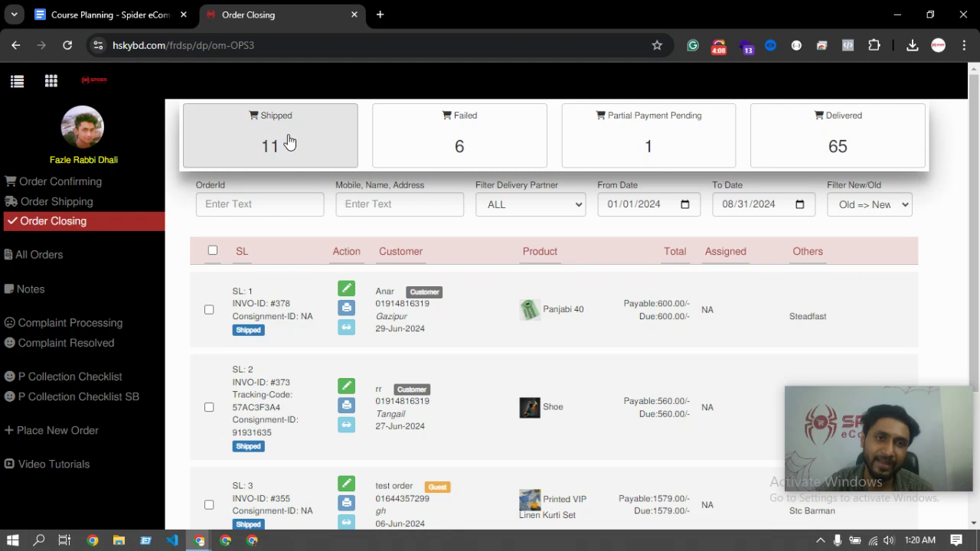
pyautogui.click(243, 146)
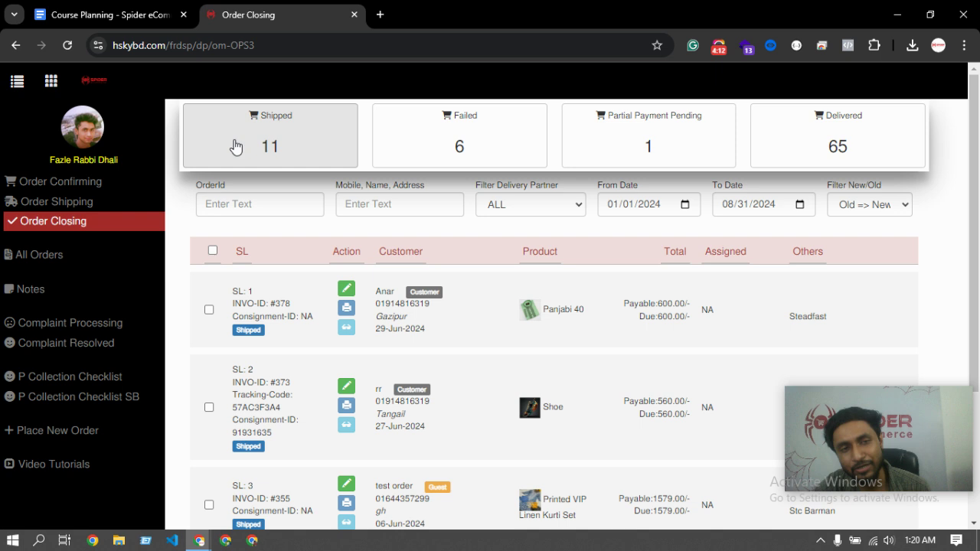
pyautogui.click(861, 154)
pyautogui.click(460, 146)
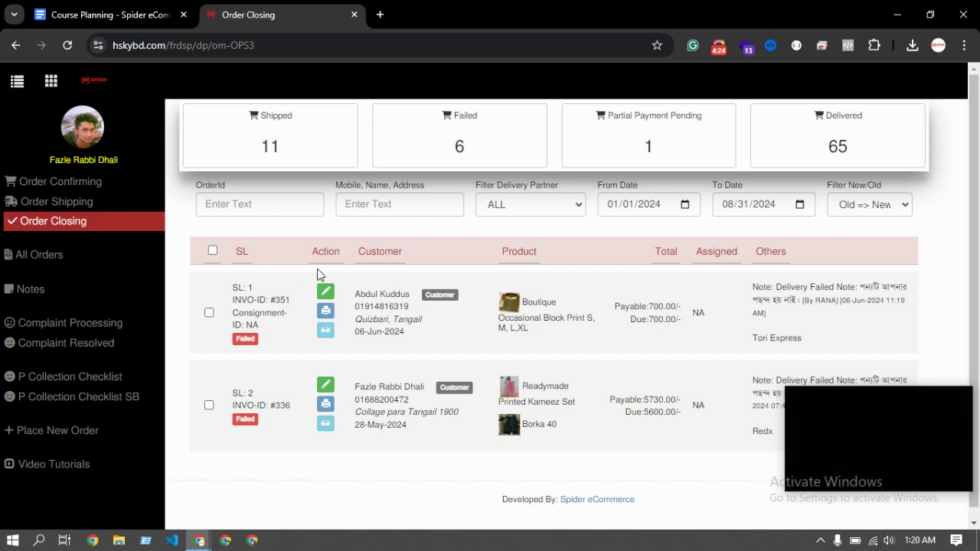
pyautogui.click(115, 214)
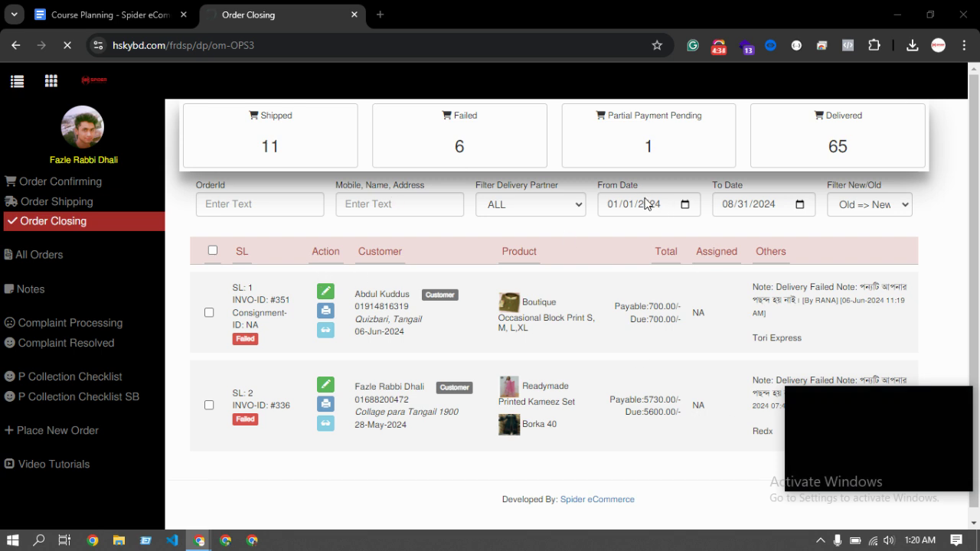
pyautogui.click(346, 169)
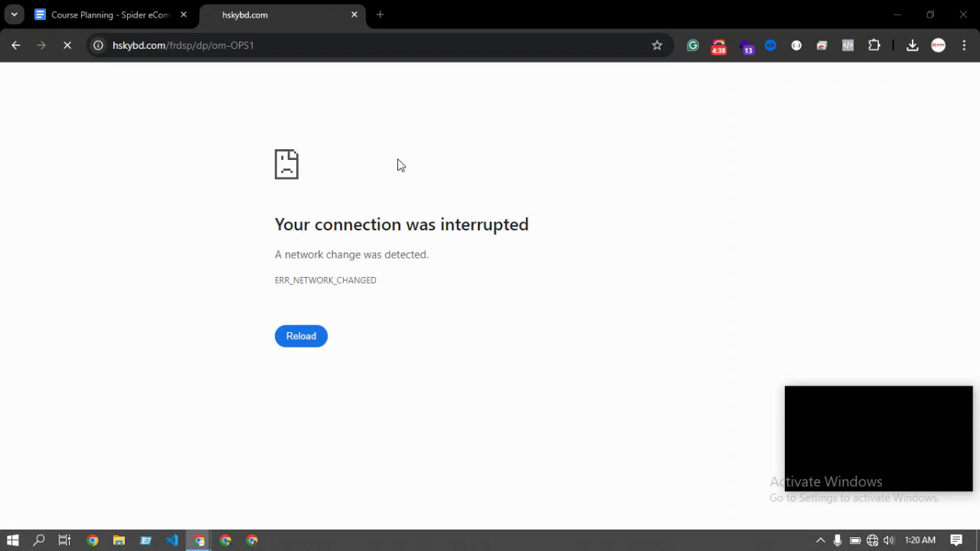